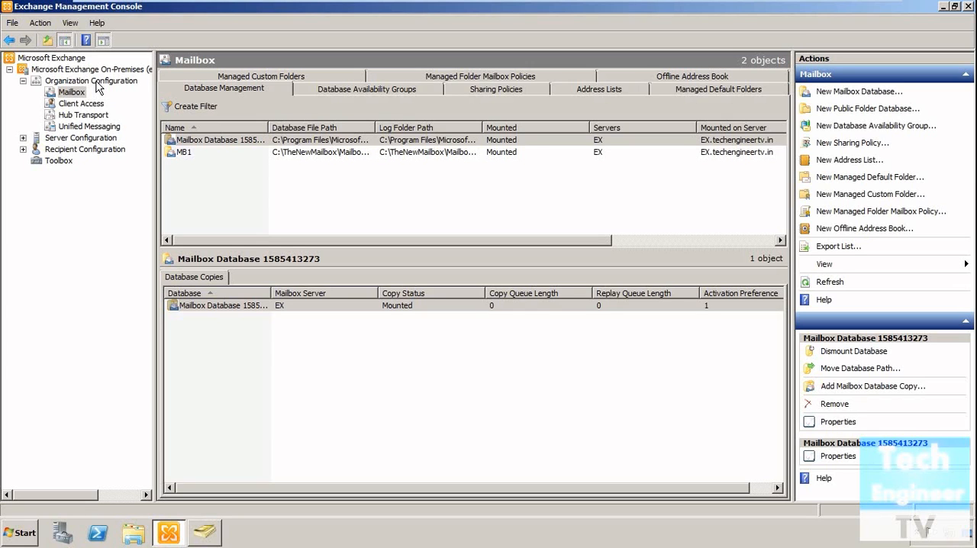
Step: Open the Mailbox node under Organization Configuration of the on-premises Exchange organization
{"action": "left_click", "coordinate": [96, 82]}
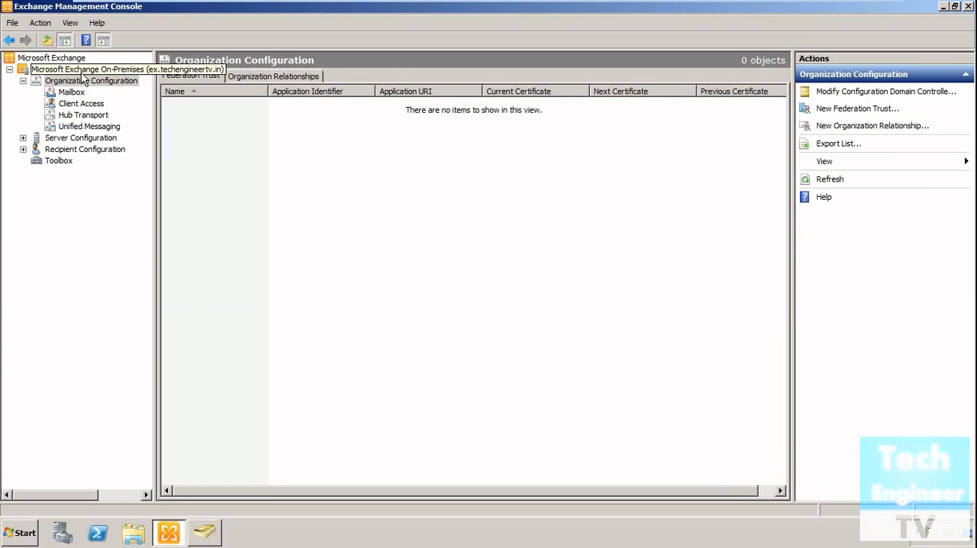
{"action": "left_click", "coordinate": [82, 71]}
{"action": "left_click", "coordinate": [10, 69]}
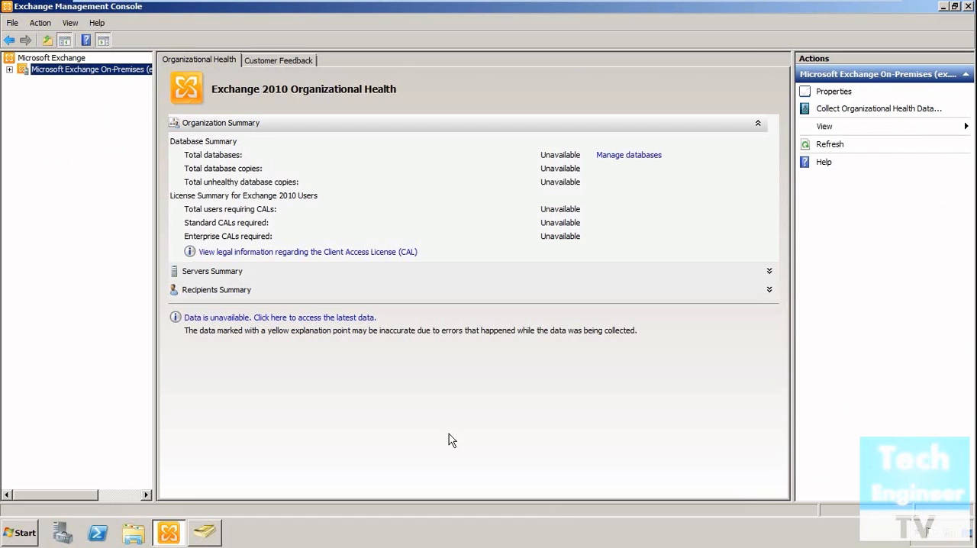
{"action": "double_click", "coordinate": [76, 70]}
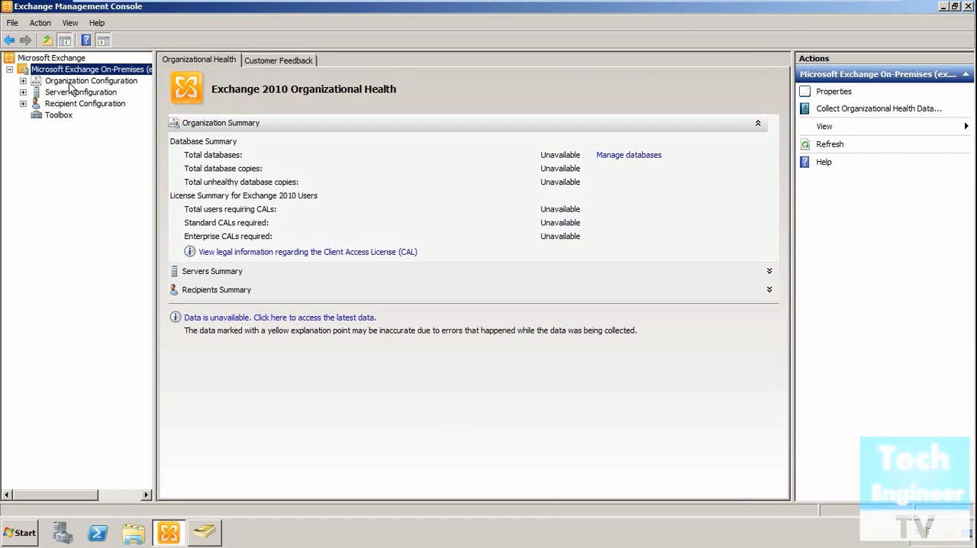
{"action": "left_click", "coordinate": [71, 83]}
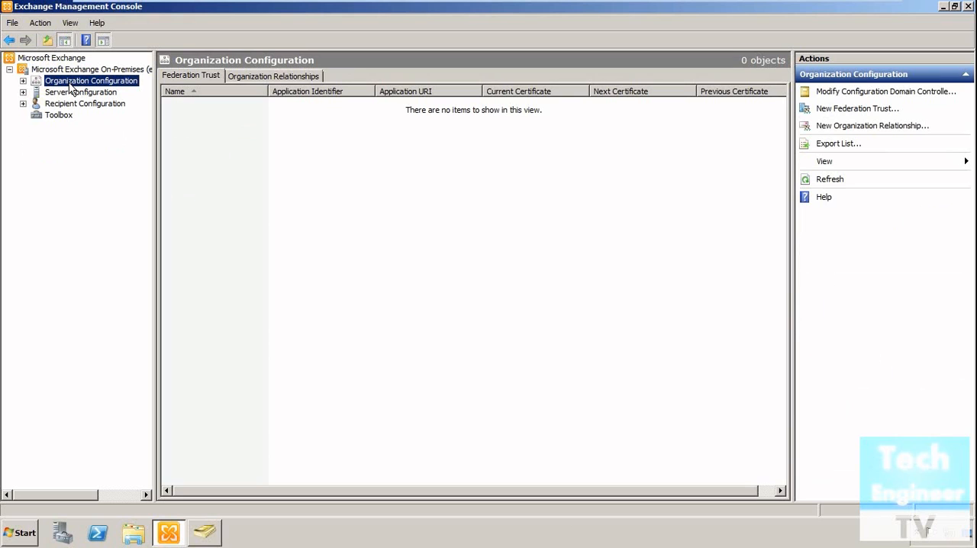
{"action": "double_click", "coordinate": [71, 83]}
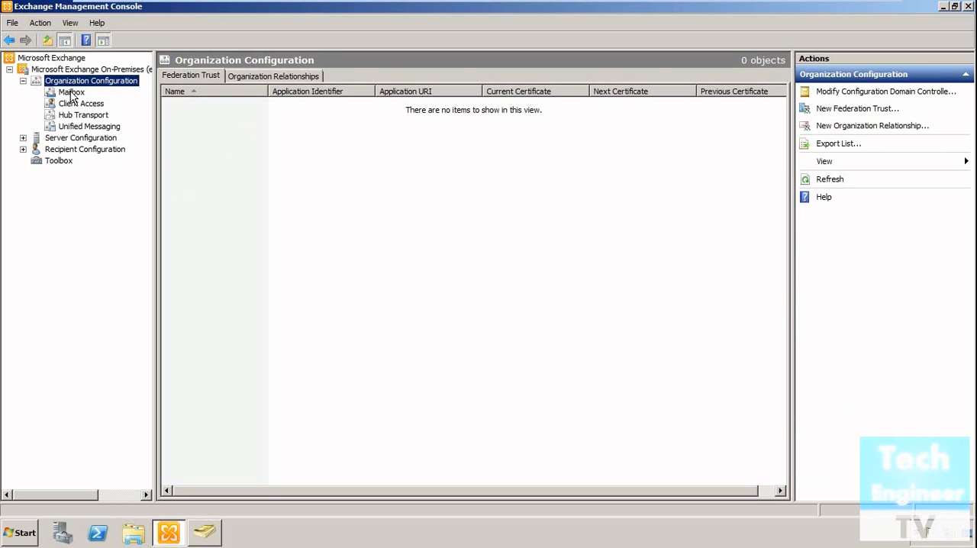
{"action": "left_click", "coordinate": [71, 93]}
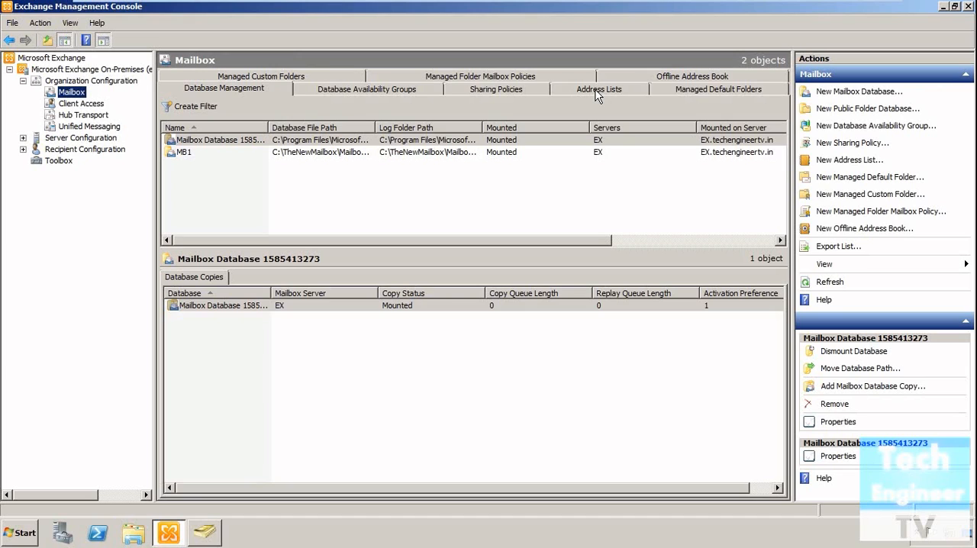
Step: Start a new address list and give it the name and display name AL1
{"action": "left_click", "coordinate": [839, 163]}
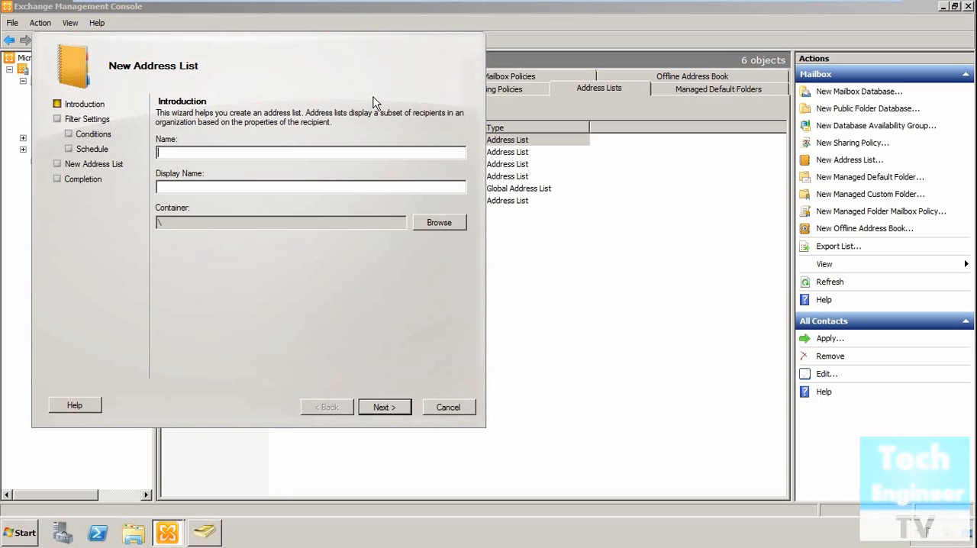
{"action": "type", "text": "AL1"}
{"action": "left_click_drag", "start_coordinate": [412, 69], "coordinate": [471, 416]}
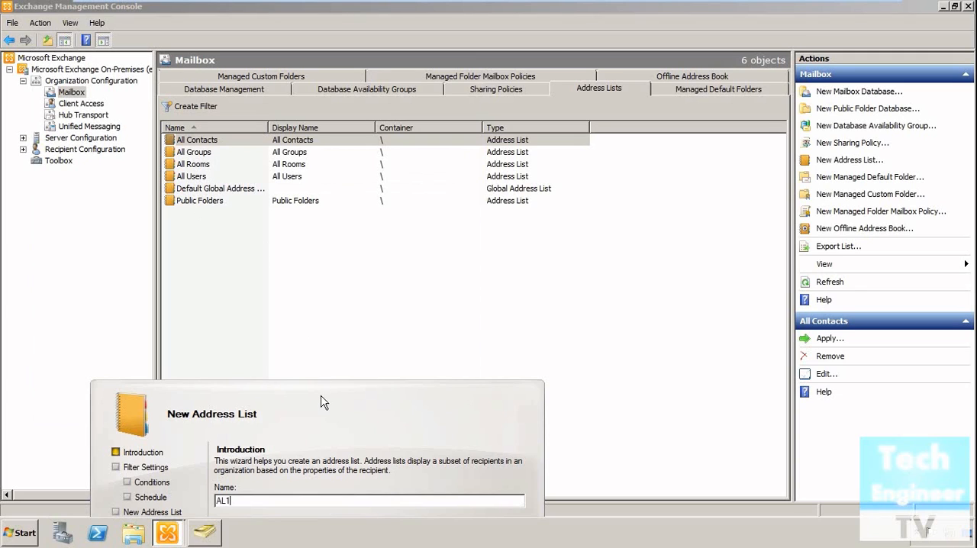
{"action": "left_click_drag", "start_coordinate": [321, 402], "coordinate": [296, 64]}
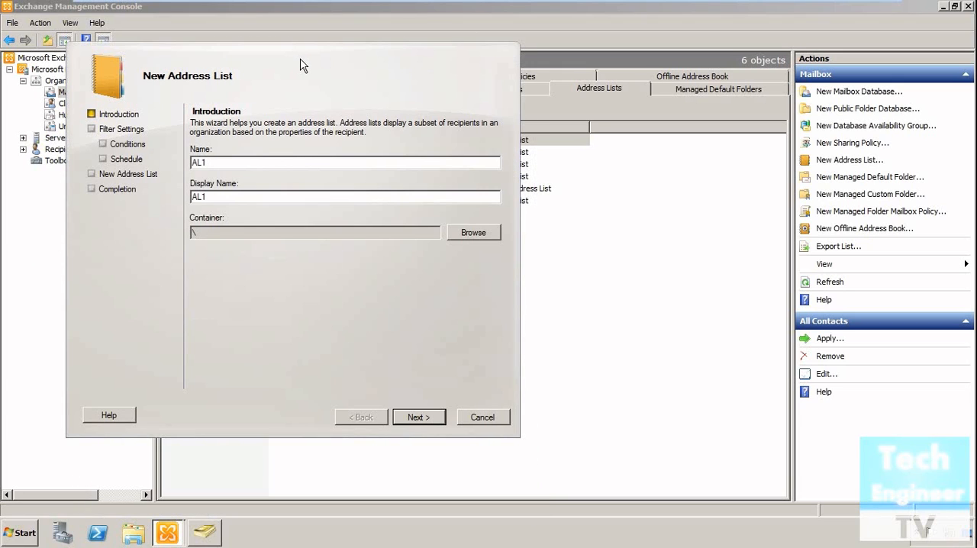
Step: Review the available containers for the address list, keep the root container, and continue to the filter settings
{"action": "left_click", "coordinate": [474, 236]}
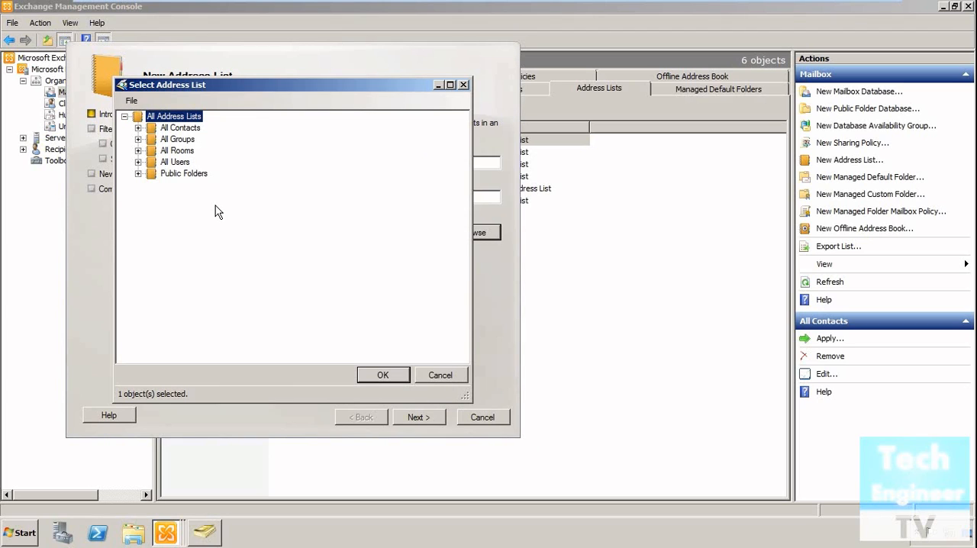
{"action": "left_click", "coordinate": [435, 374]}
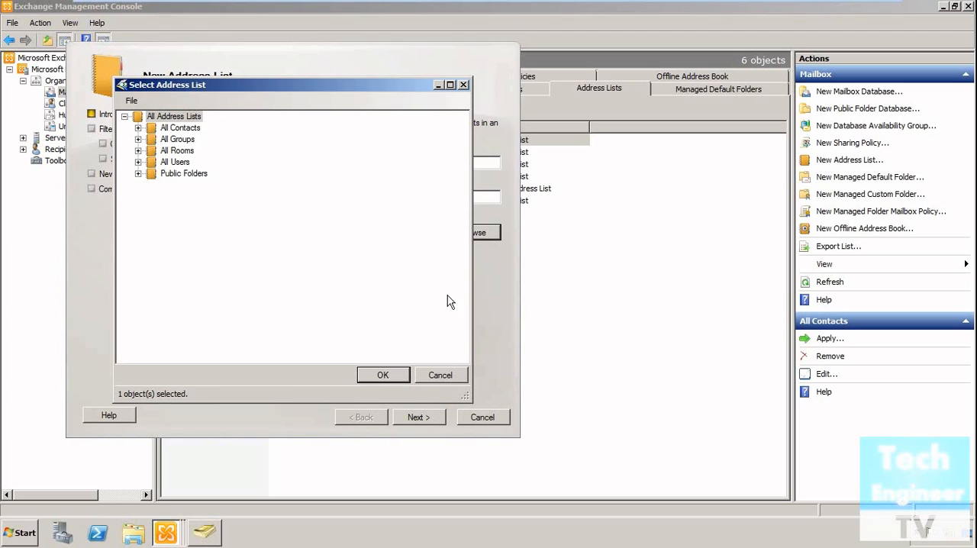
{"action": "left_click", "coordinate": [463, 85]}
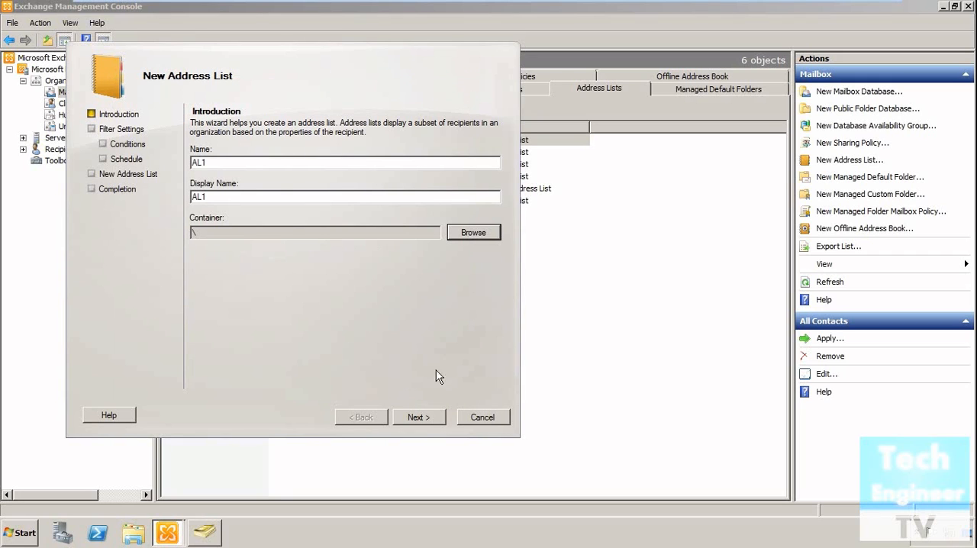
{"action": "left_click", "coordinate": [422, 420]}
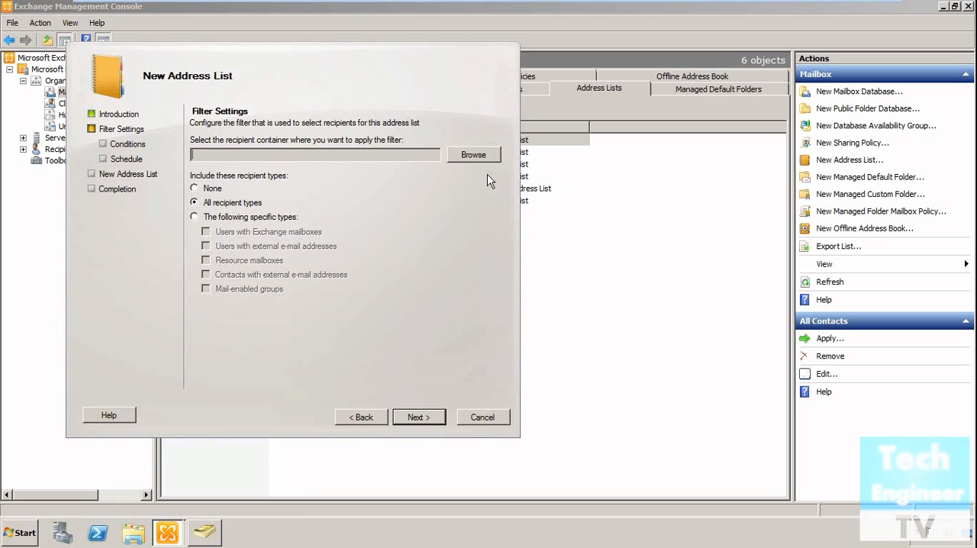
Step: Switch to Active Directory Users and Computers, view the members of the Accounts organizational unit, and return to the address list wizard
{"action": "left_click", "coordinate": [214, 534]}
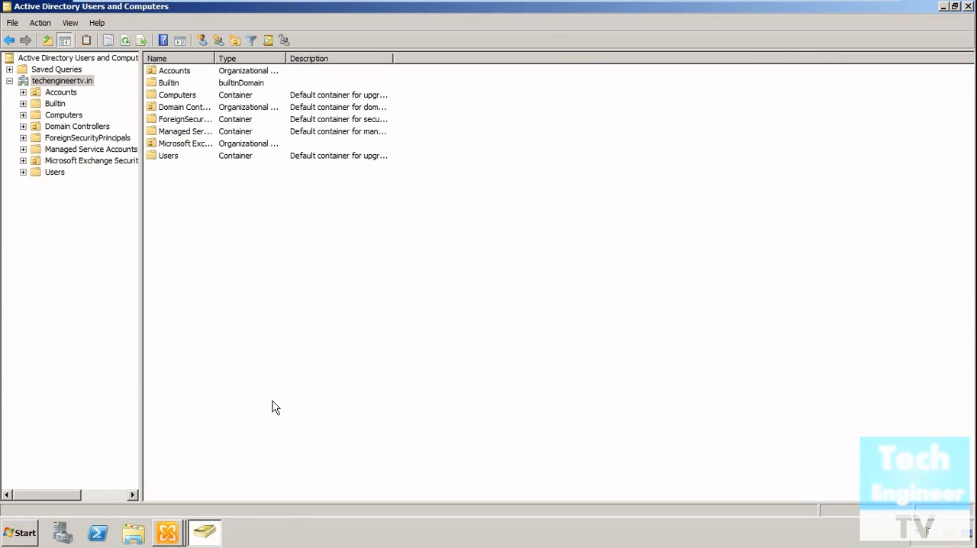
{"action": "left_click", "coordinate": [59, 92]}
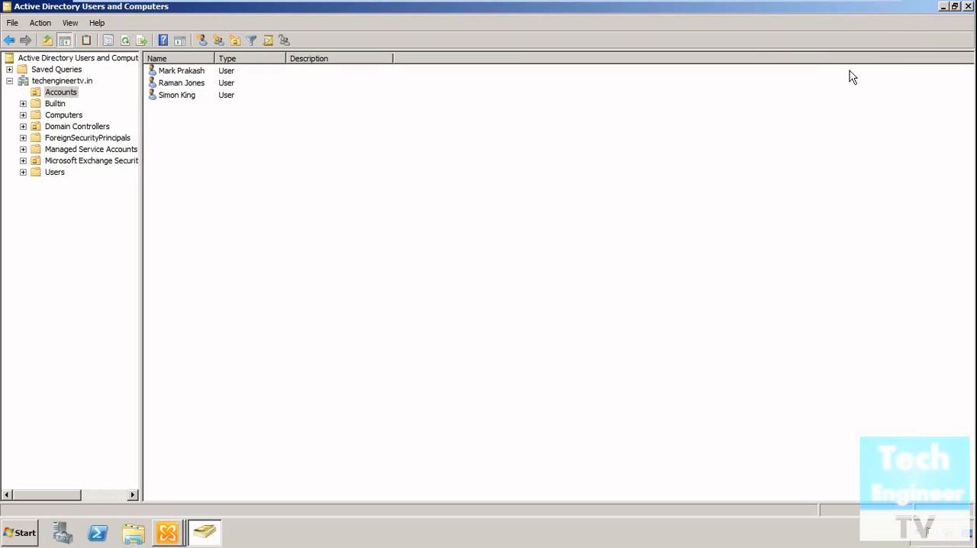
{"action": "left_click", "coordinate": [942, 6]}
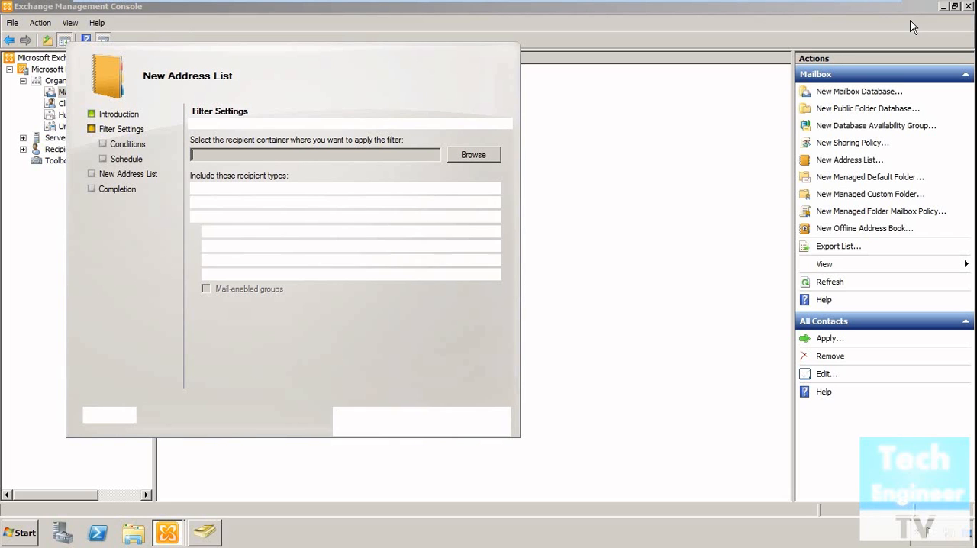
Step: Set the recipient container for the filter to the Accounts organizational unit of techengineertv.in
{"action": "left_click", "coordinate": [464, 155]}
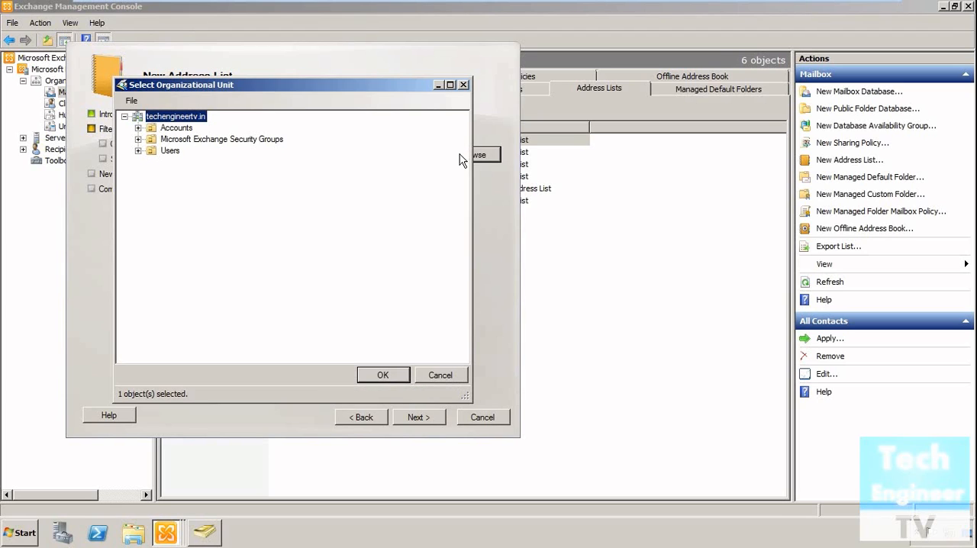
{"action": "left_click", "coordinate": [171, 129]}
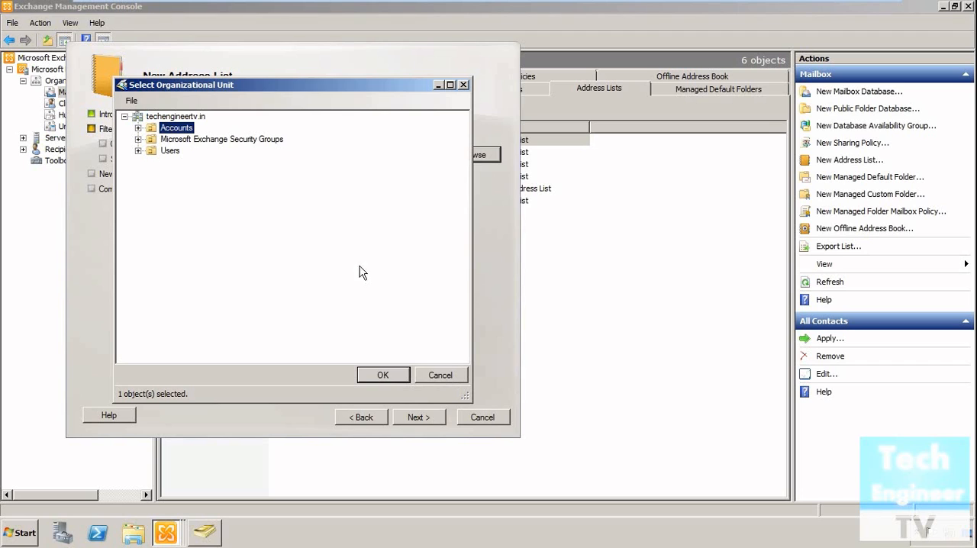
{"action": "left_click", "coordinate": [382, 375]}
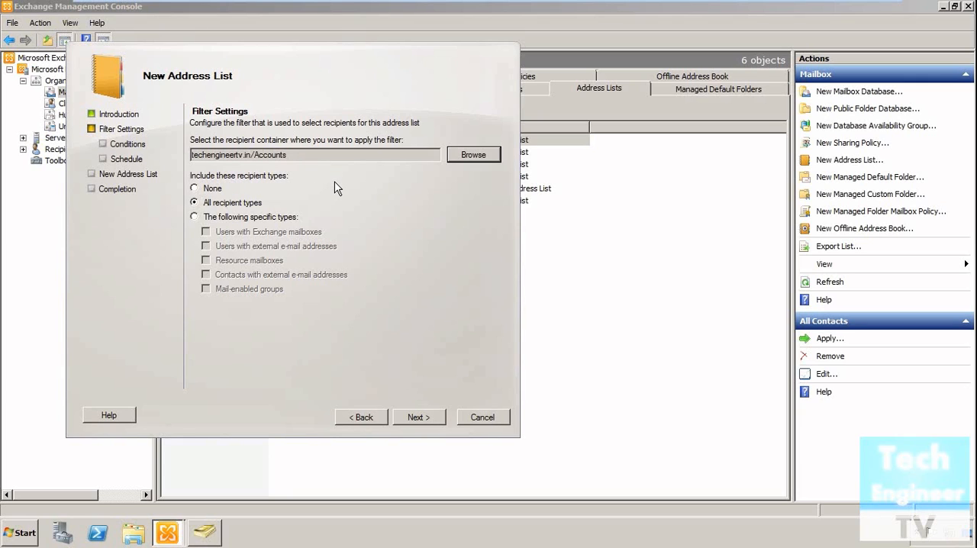
Step: Include all recipient types in the address list and continue to the conditions
{"action": "left_click", "coordinate": [262, 220]}
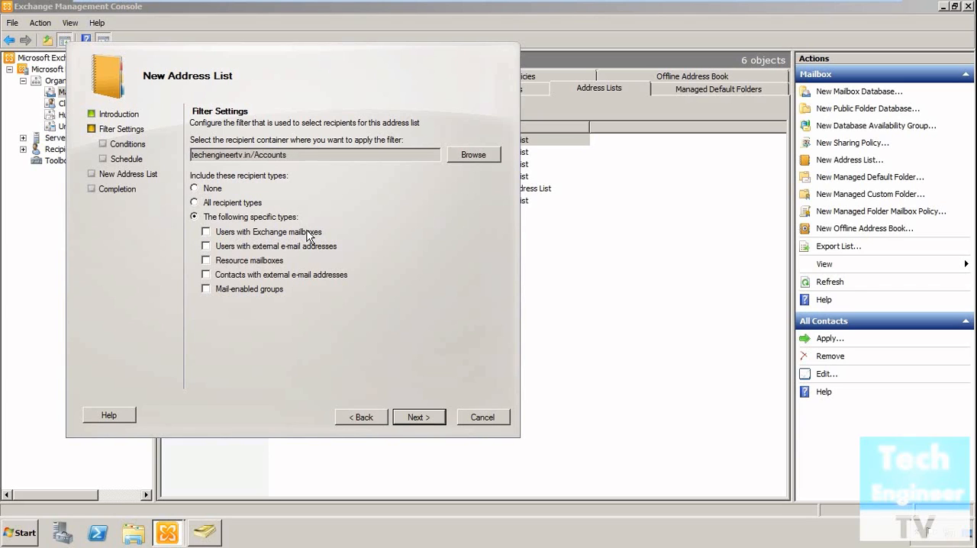
{"action": "left_click", "coordinate": [248, 204]}
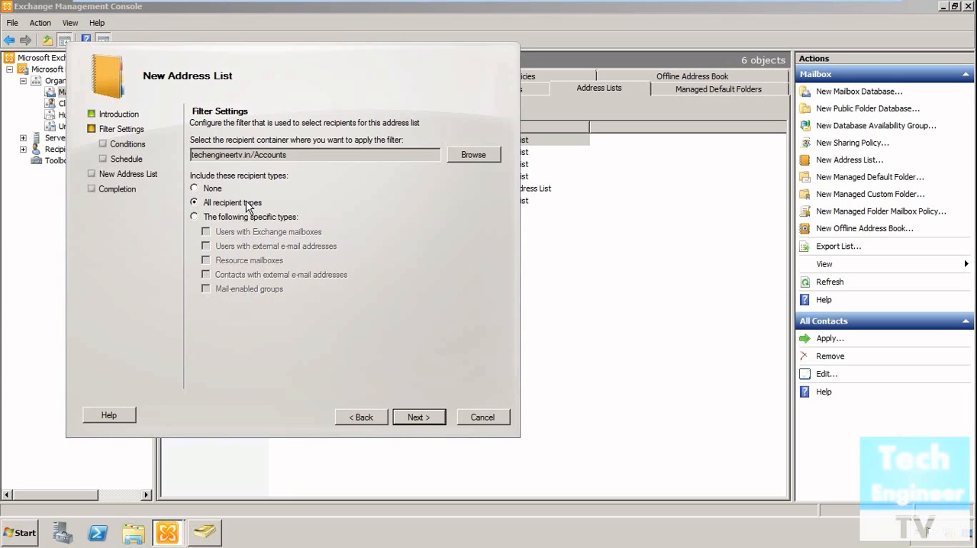
{"action": "left_click", "coordinate": [410, 418]}
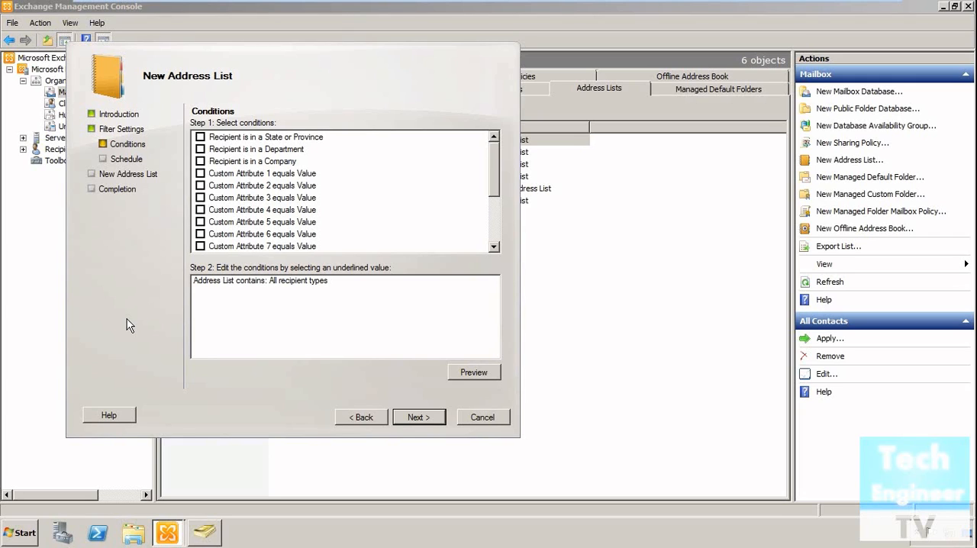
Step: Switch to Active Directory Users and Computers and examine the address, account, profile, telephone and organization properties of the last user in Accounts
{"action": "left_click", "coordinate": [204, 537]}
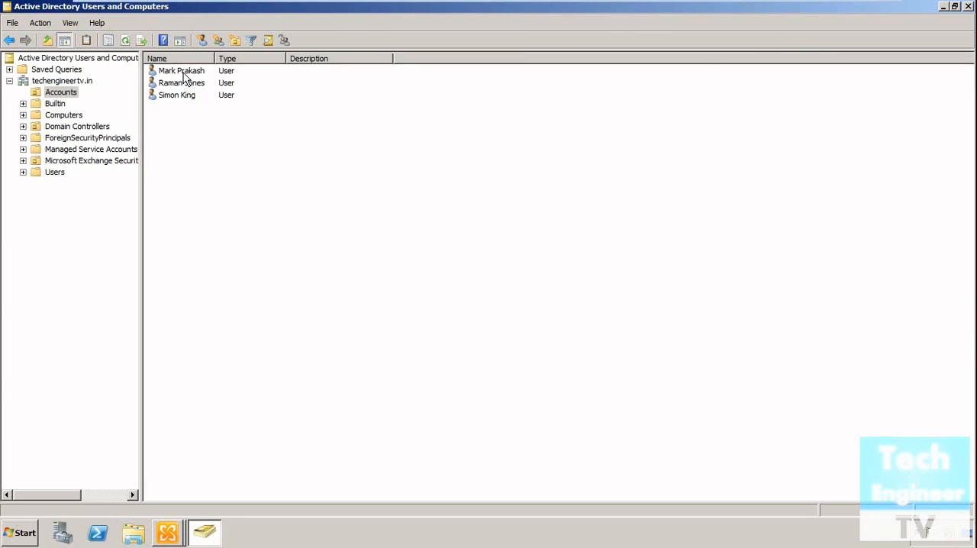
{"action": "right_click", "coordinate": [182, 95]}
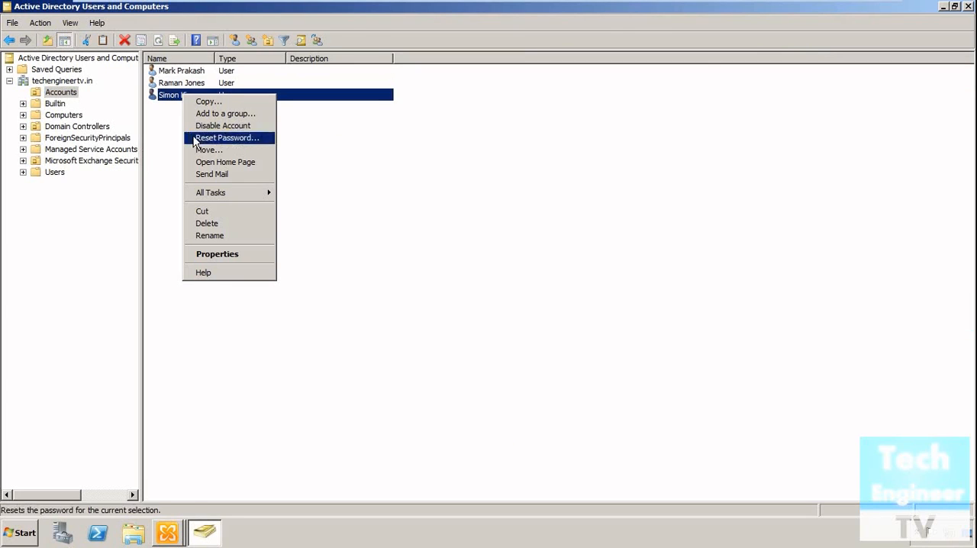
{"action": "left_click", "coordinate": [200, 254]}
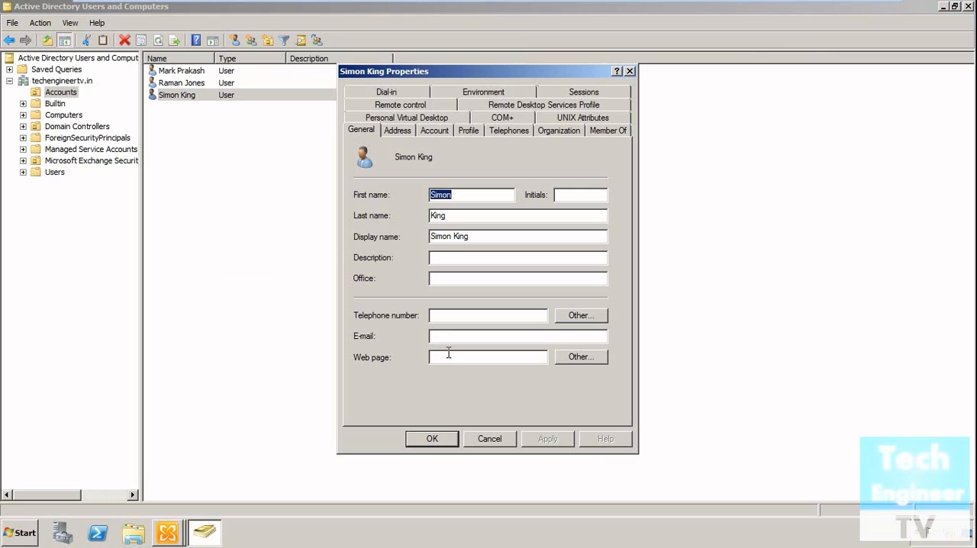
{"action": "left_click", "coordinate": [400, 132]}
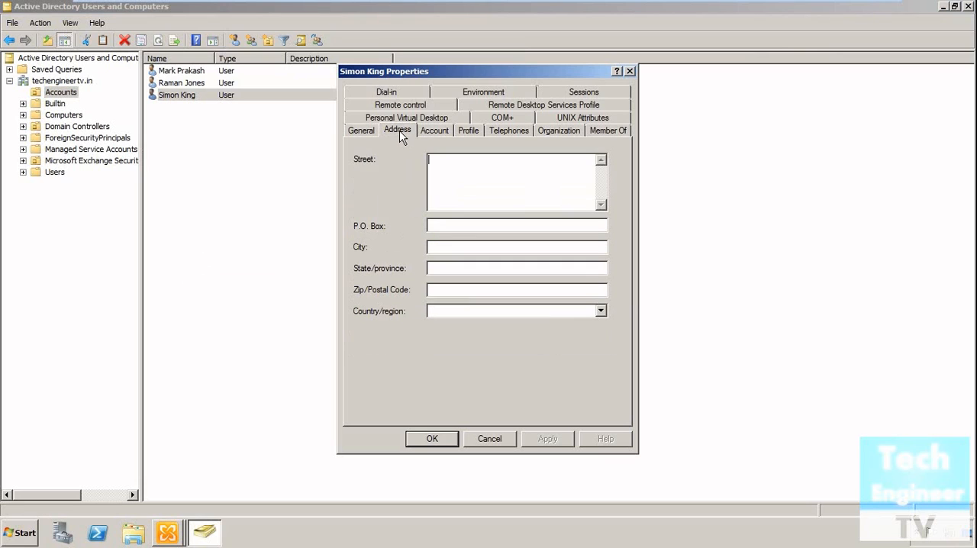
{"action": "left_click", "coordinate": [437, 264]}
{"action": "left_click", "coordinate": [435, 132]}
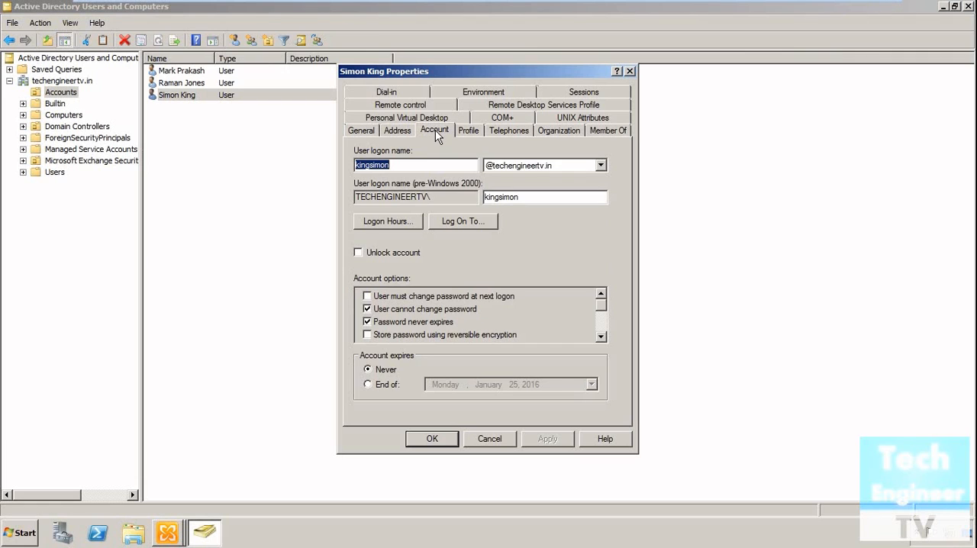
{"action": "left_click", "coordinate": [472, 131]}
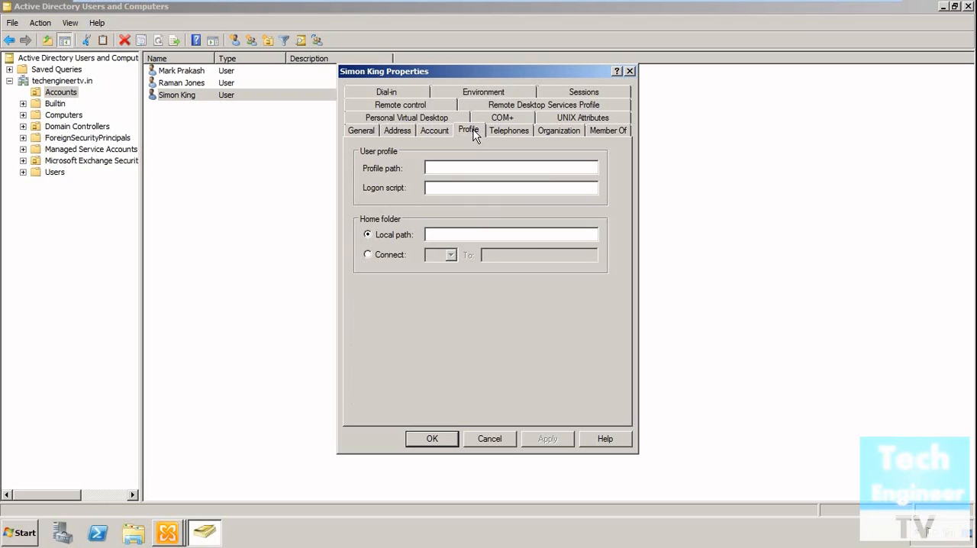
{"action": "left_click", "coordinate": [504, 135]}
{"action": "left_click", "coordinate": [551, 134]}
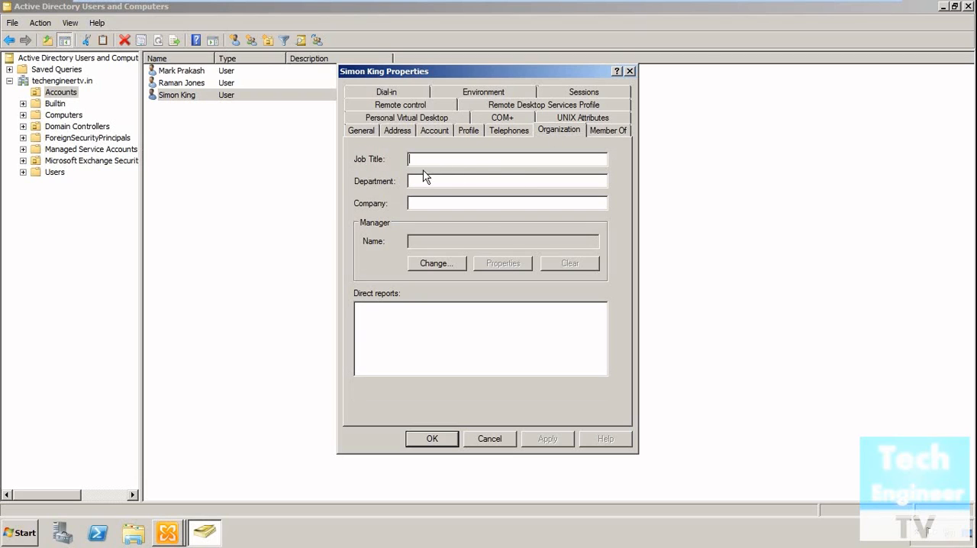
{"action": "left_click", "coordinate": [529, 161]}
{"action": "left_click", "coordinate": [499, 442]}
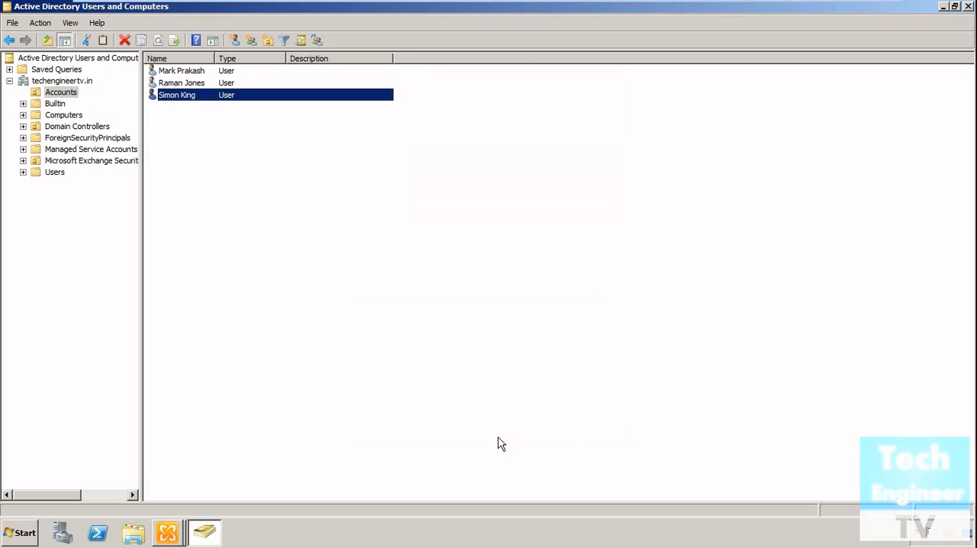
Step: Switch back to Exchange Management Console and bring the New Address List wizard to the front
{"action": "right_click", "coordinate": [182, 540]}
{"action": "left_click", "coordinate": [183, 503]}
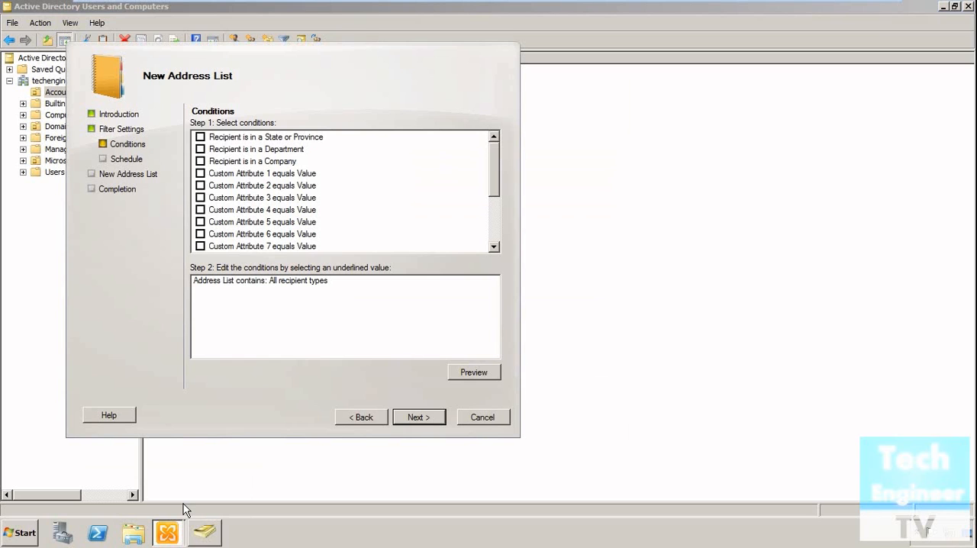
{"action": "left_click", "coordinate": [182, 532]}
{"action": "left_click", "coordinate": [188, 480]}
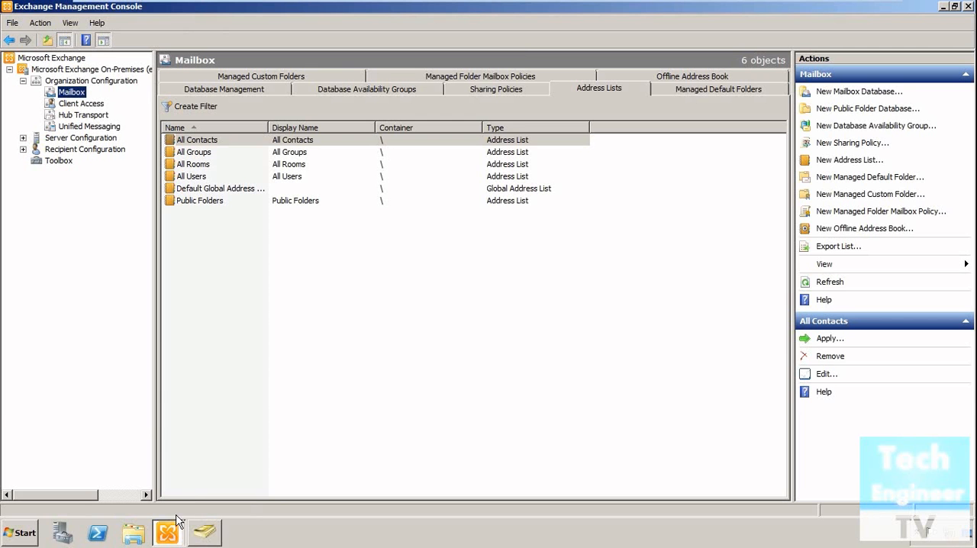
{"action": "left_click", "coordinate": [172, 538]}
{"action": "left_click", "coordinate": [175, 504]}
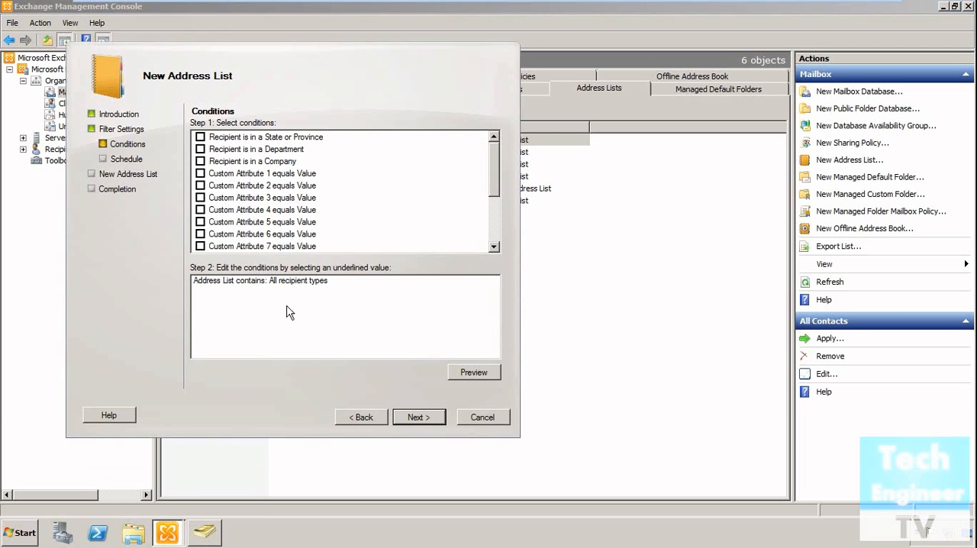
Step: Enable the condition that the recipient is in a department and enter Accounts as the department value
{"action": "left_click", "coordinate": [200, 150]}
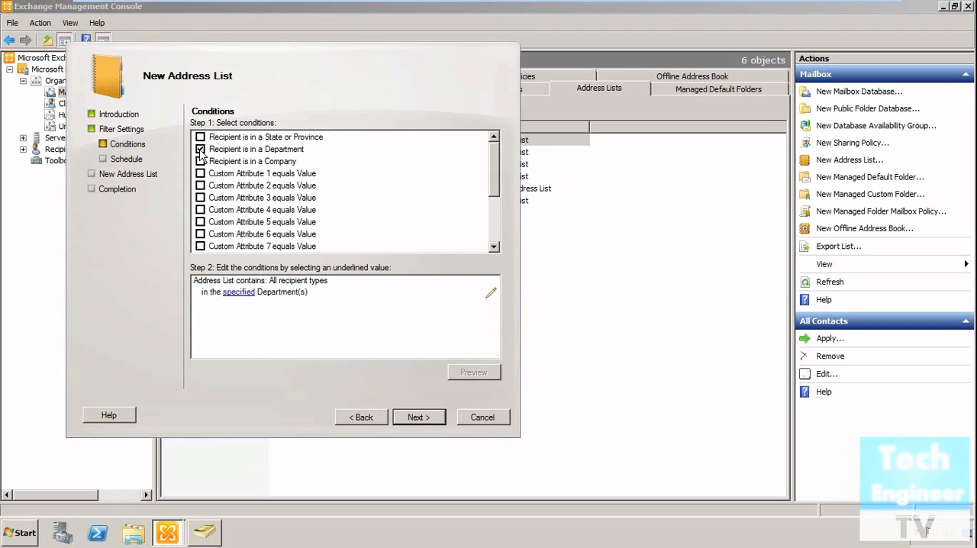
{"action": "left_click", "coordinate": [236, 295]}
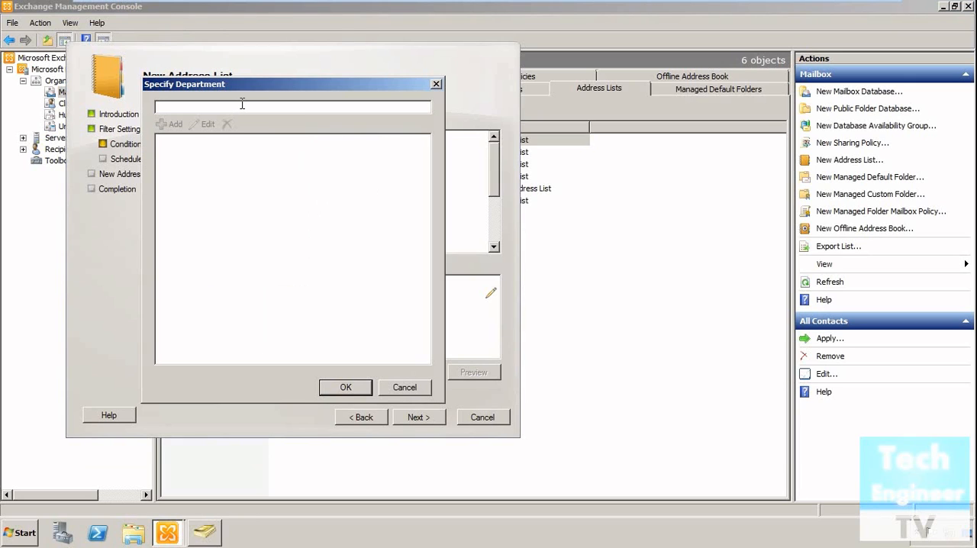
{"action": "type", "text": "Acounts"}
{"action": "key", "text": "BackSpace"}
{"action": "key", "text": "BackSpace"}
{"action": "key", "text": "BackSpace"}
{"action": "key", "text": "BackSpace"}
{"action": "key", "text": "BackSpace"}
{"action": "type", "text": "counts"}
Step: Check the Accounts unit in Active Directory Users and Computers, return to the wizard and add Accounts to the department condition
{"action": "left_click", "coordinate": [201, 534]}
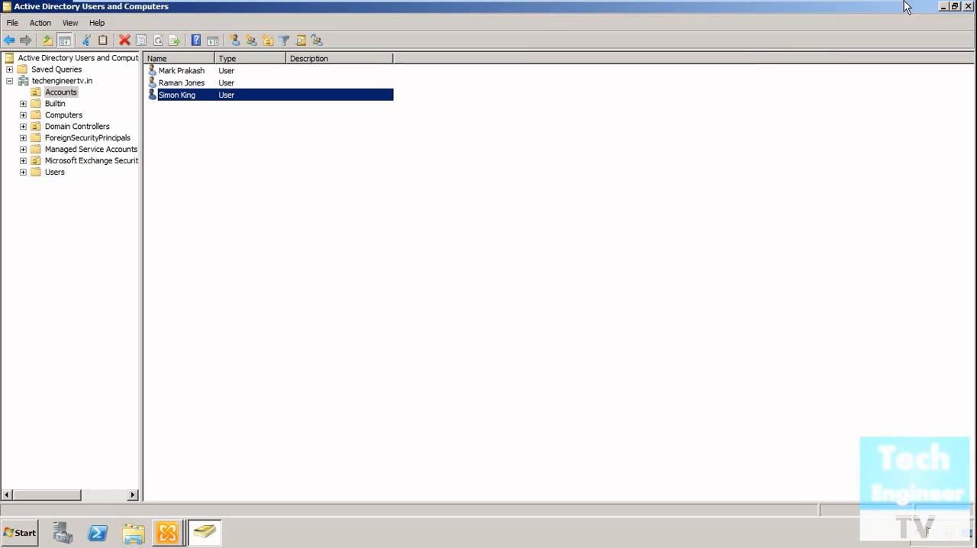
{"action": "left_click", "coordinate": [943, 6]}
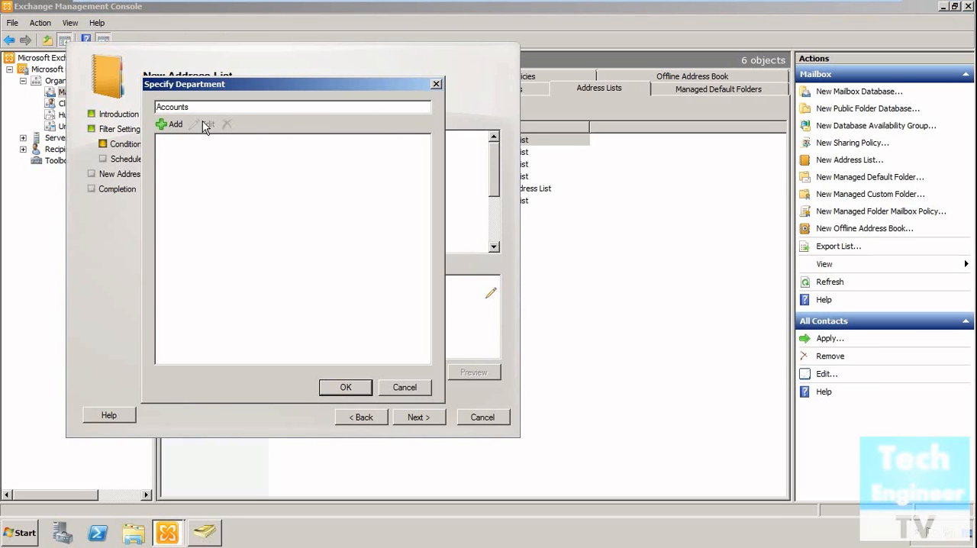
{"action": "left_click", "coordinate": [166, 123]}
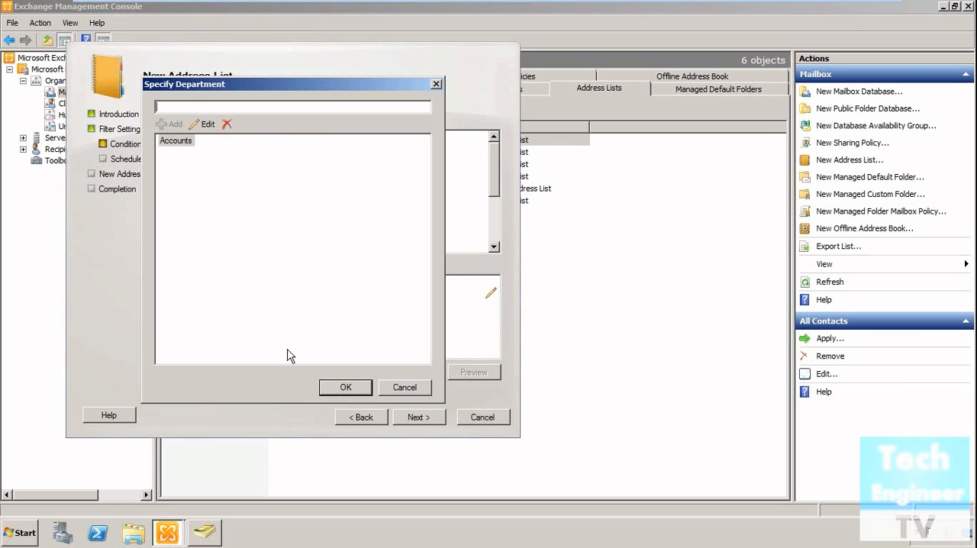
{"action": "left_click", "coordinate": [352, 391]}
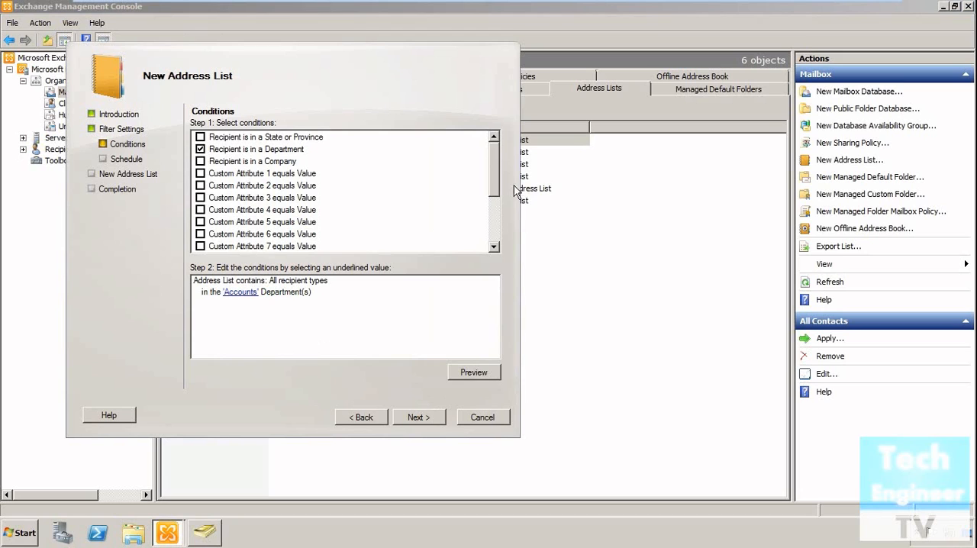
Step: Accept the conditions and schedule the address list to apply immediately, with no cancellation limit for running tasks
{"action": "scroll", "coordinate": [497, 195], "scroll_direction": "down", "scroll_amount": 1}
{"action": "scroll", "coordinate": [502, 233], "scroll_direction": "down", "scroll_amount": 2}
{"action": "scroll", "coordinate": [493, 178], "scroll_direction": "up", "scroll_amount": 3}
{"action": "left_click", "coordinate": [425, 419]}
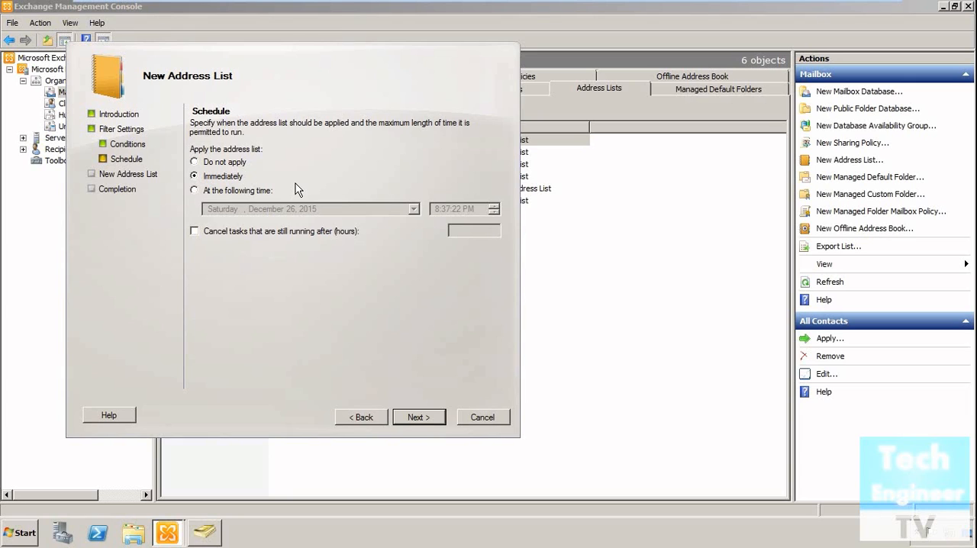
{"action": "left_click", "coordinate": [305, 232]}
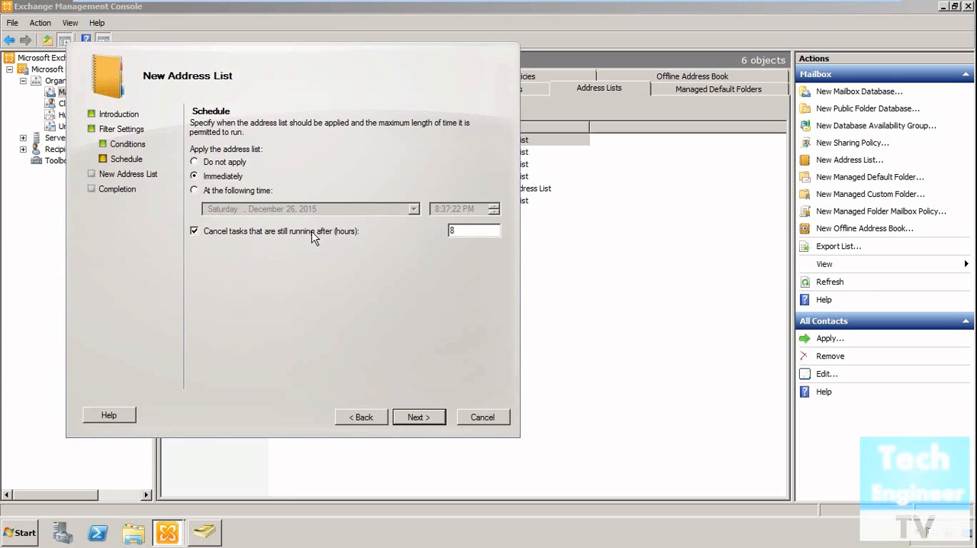
{"action": "left_click", "coordinate": [311, 235]}
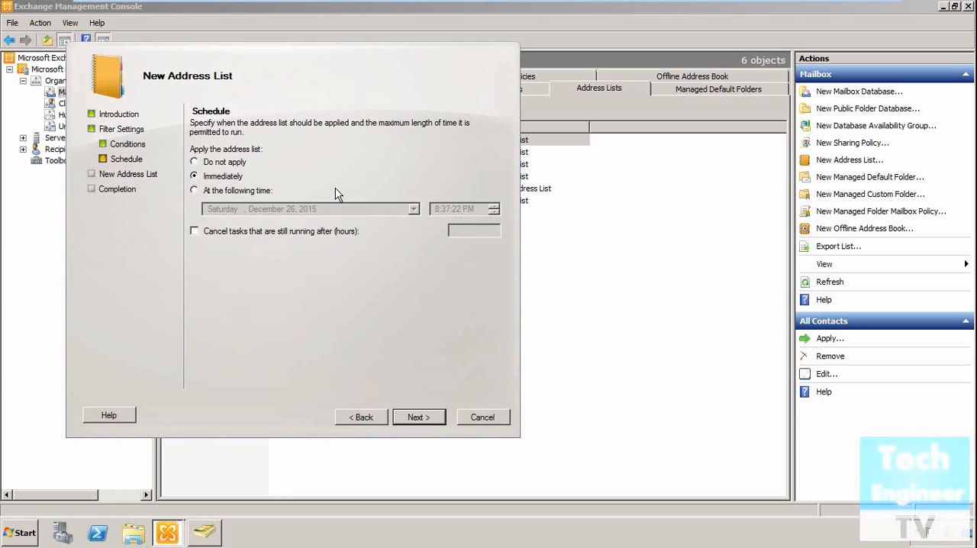
{"action": "left_click", "coordinate": [419, 418]}
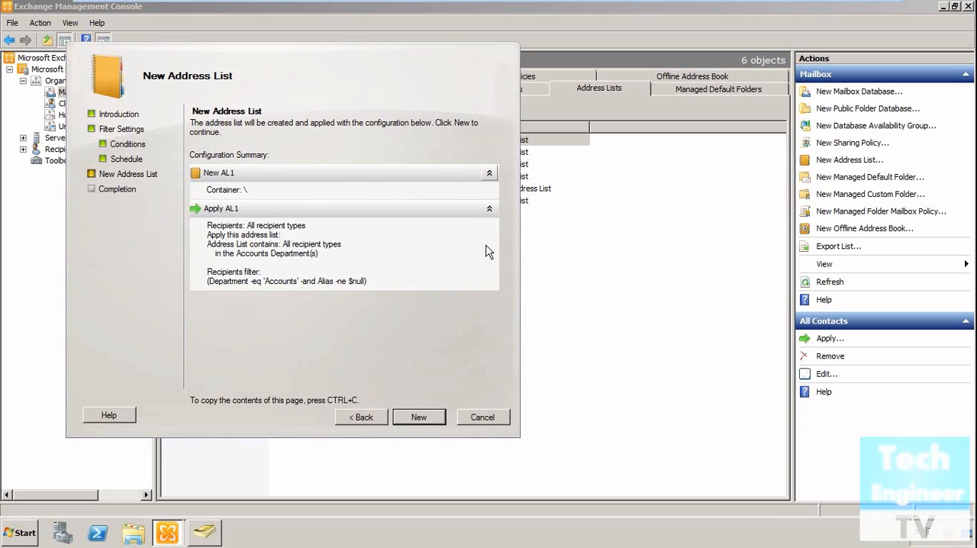
Step: Create and apply the AL1 address list, finish the wizard and refresh the overview of address lists
{"action": "left_click", "coordinate": [419, 417]}
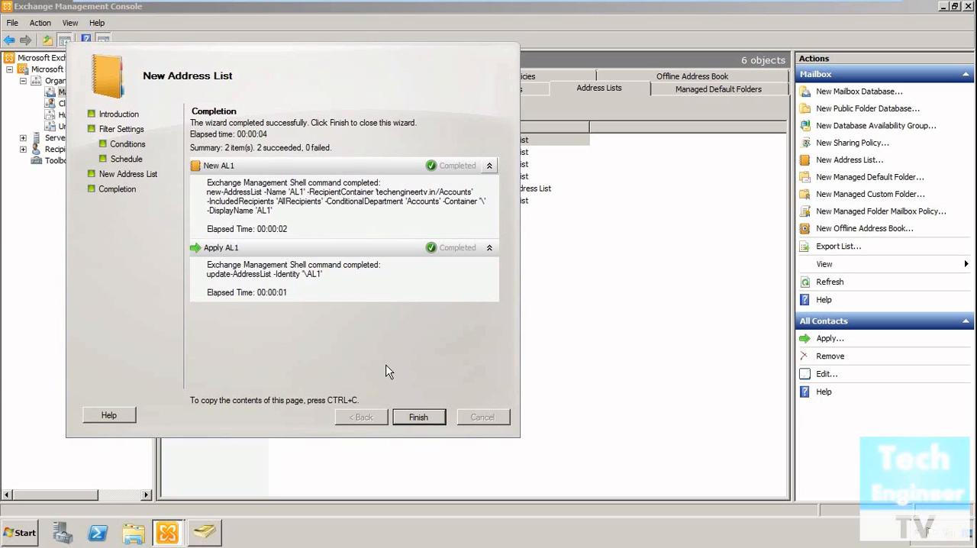
{"action": "key", "text": "Return"}
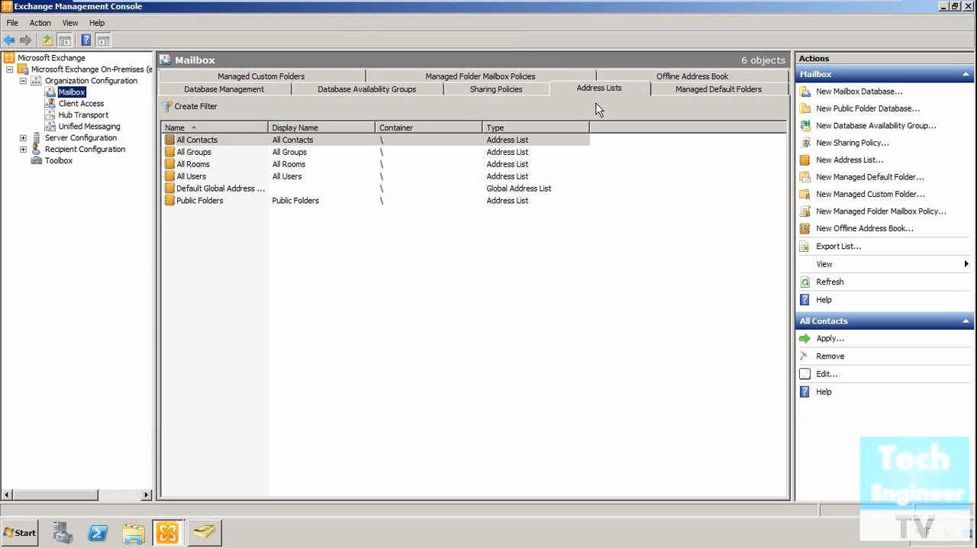
{"action": "left_click", "coordinate": [828, 287]}
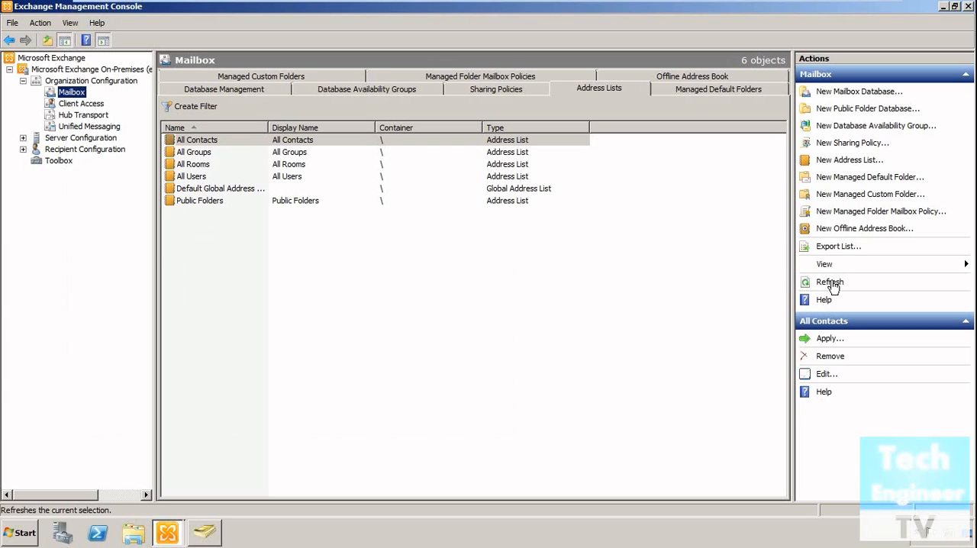
{"action": "left_click", "coordinate": [830, 284]}
{"action": "left_click", "coordinate": [830, 282]}
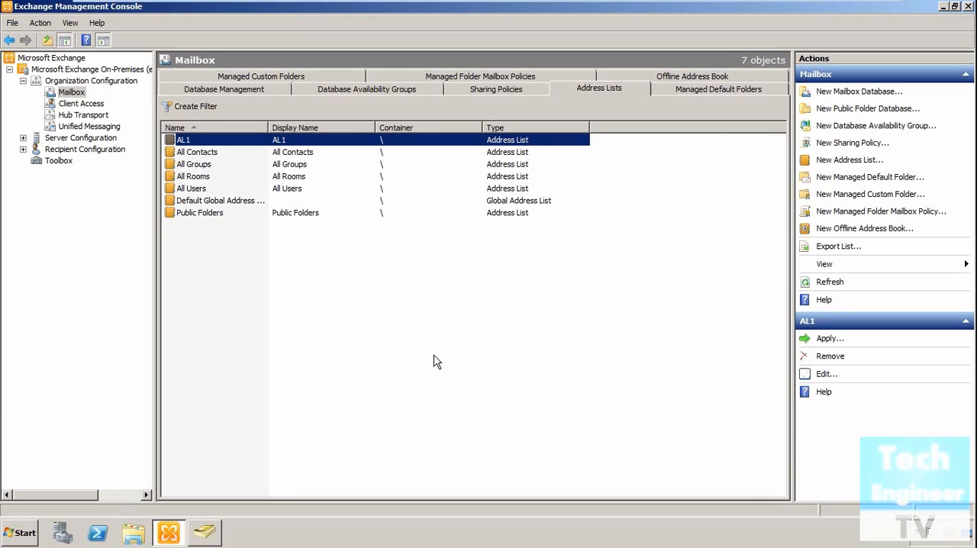